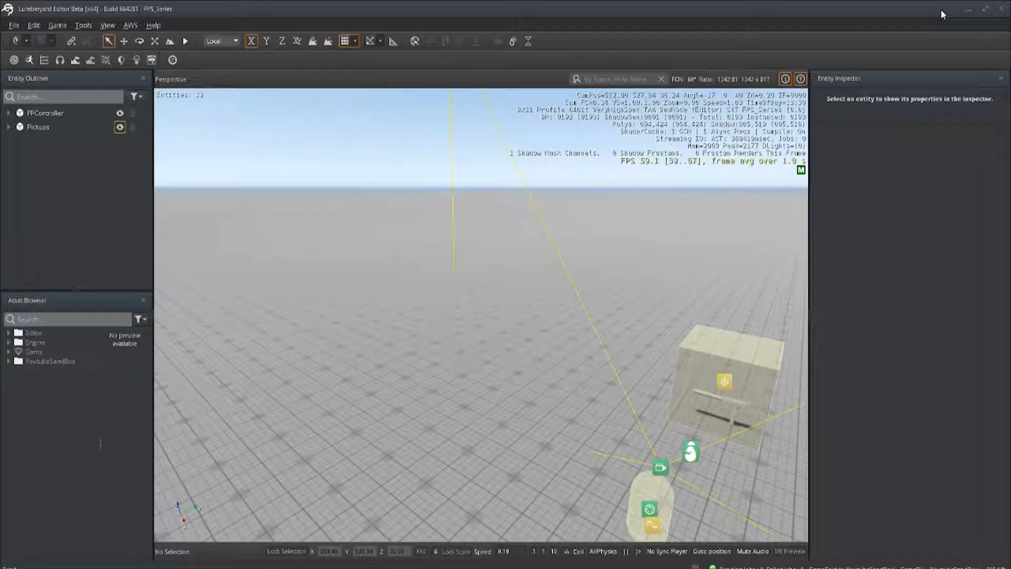
Create a new top-level entity and name it A.I. Agent.
right_click(29, 158)
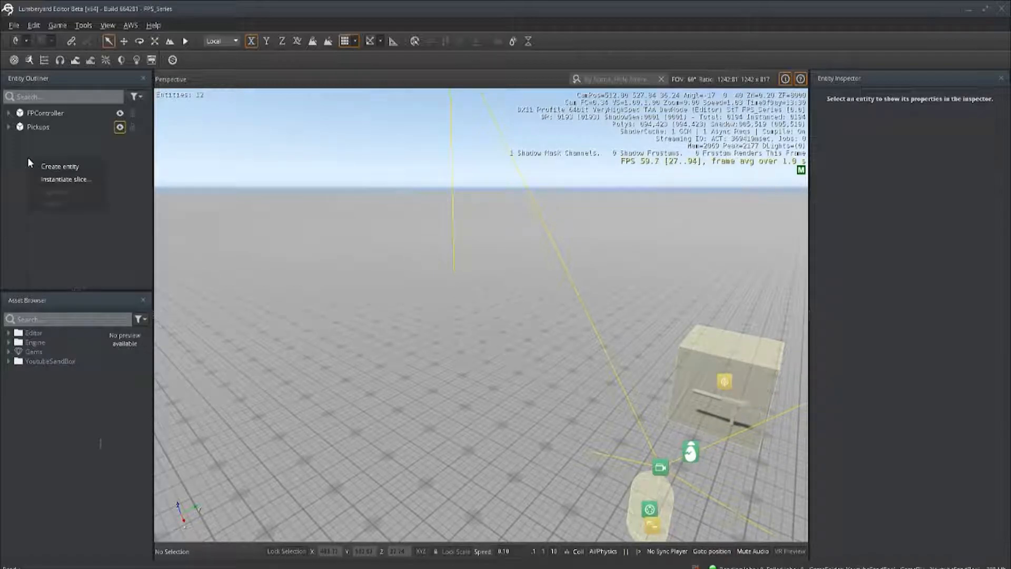
left_click(44, 166)
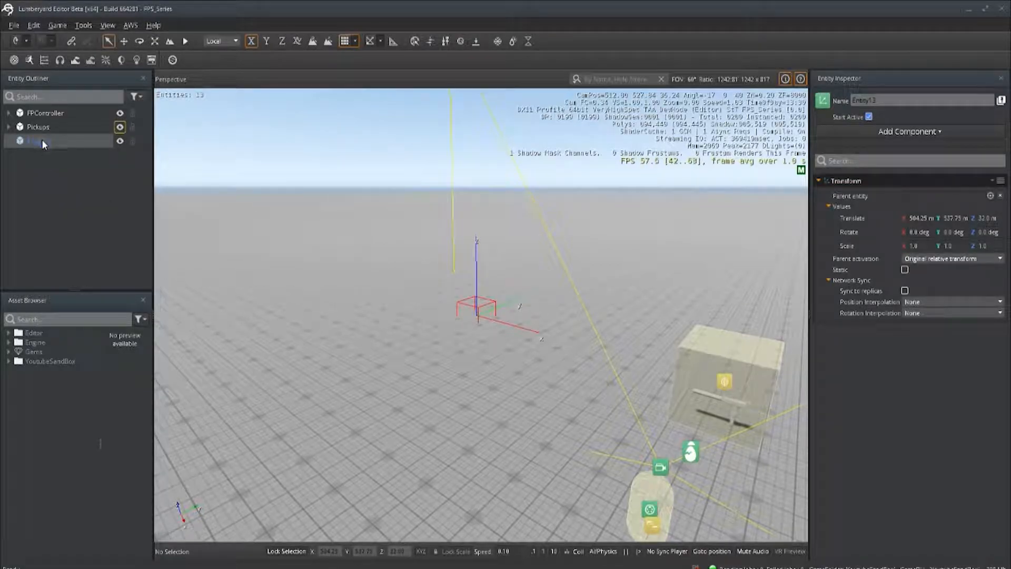
double_click(42, 139)
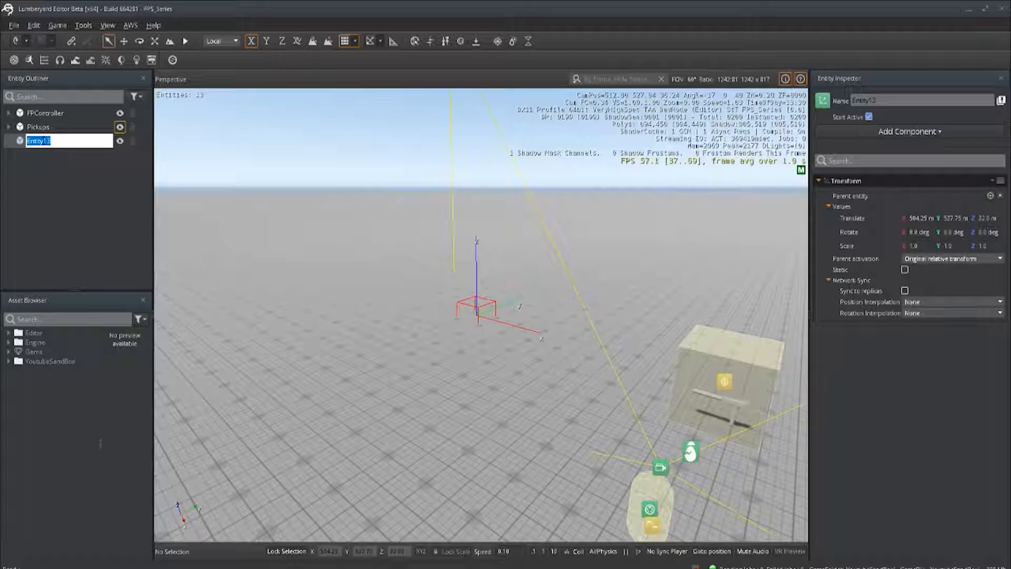
type("A.I. Agent")
key("Return")
Create a child entity under A.I. Agent and name it A.I. Weapon.
right_click(42, 139)
left_click(60, 161)
double_click(45, 156)
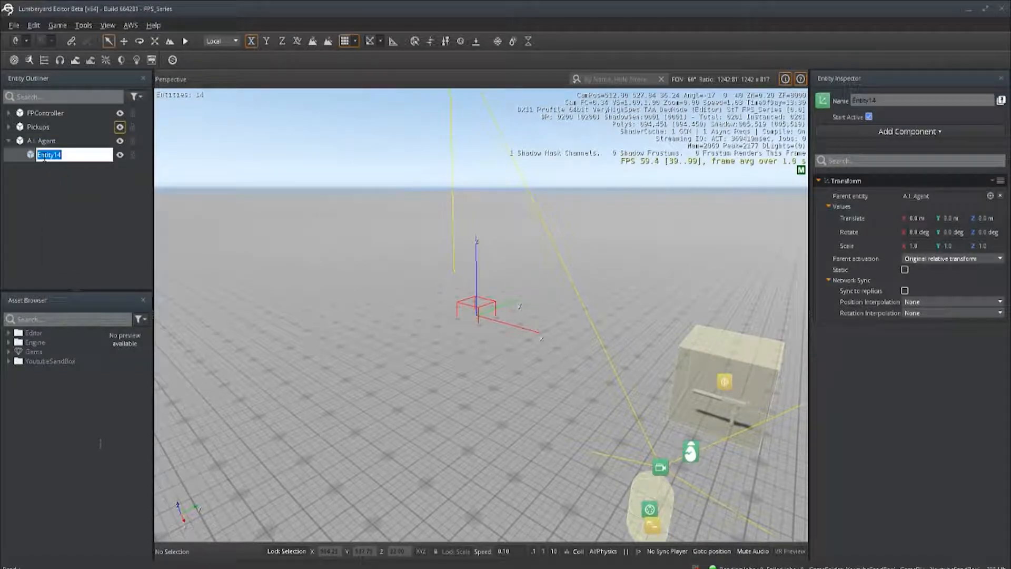
type("A.I. Weapon")
key("Return")
Add Rigid Body Physics and a Primitive Collider to A.I. Agent, using a Capsule Shape with Game View enabled.
left_click(47, 141)
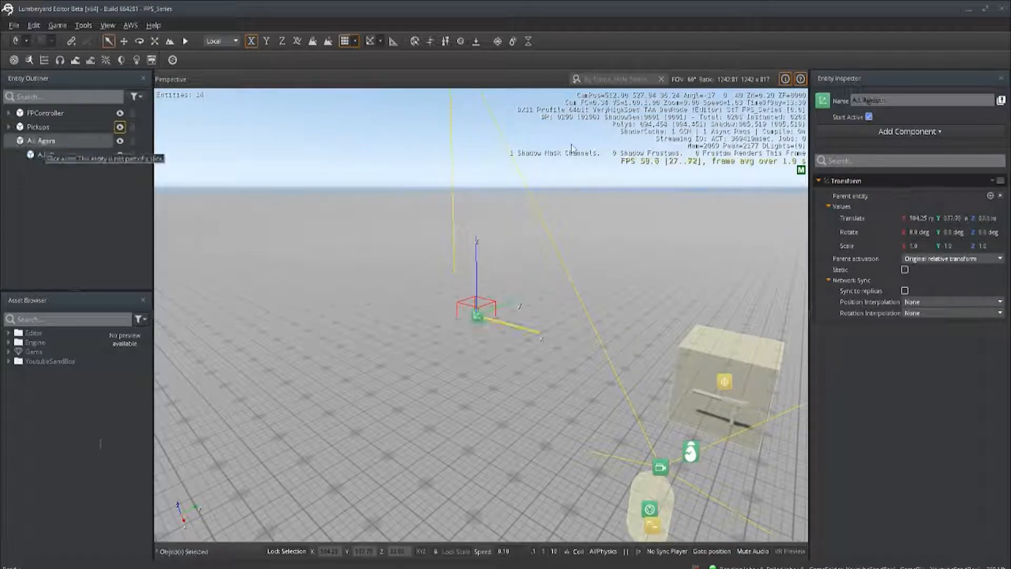
left_click(900, 128)
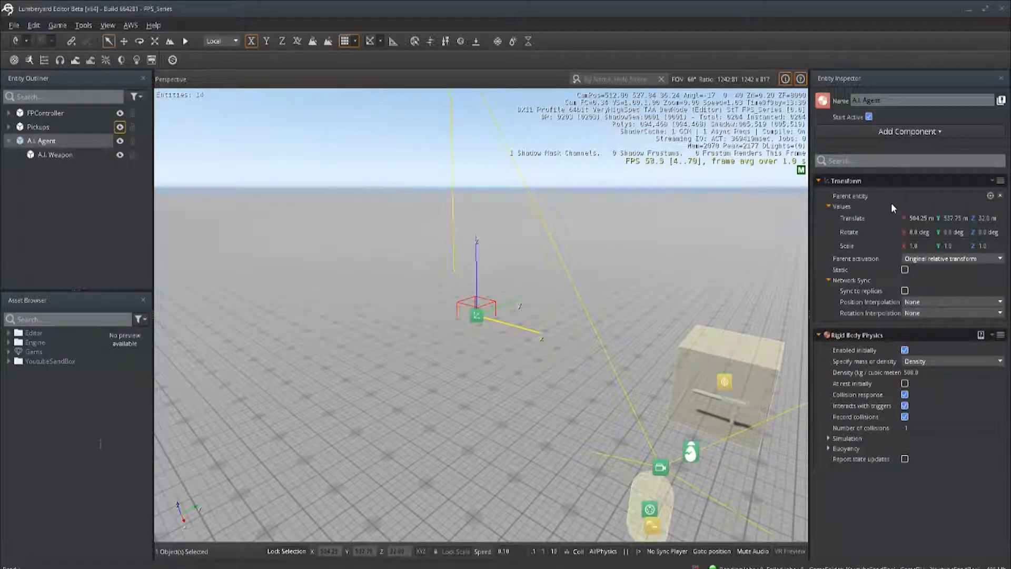
left_click(890, 131)
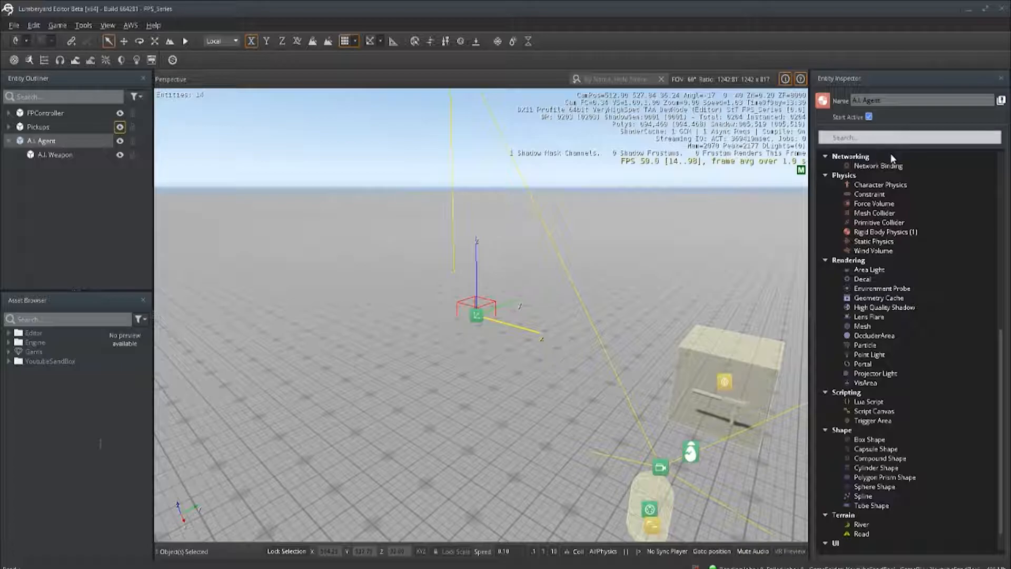
left_click(879, 222)
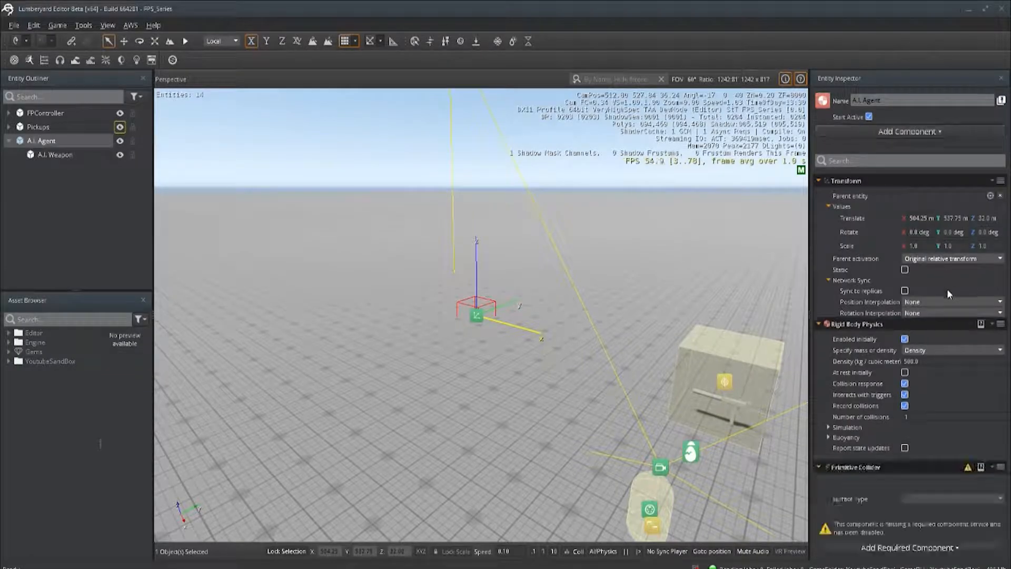
left_click(951, 541)
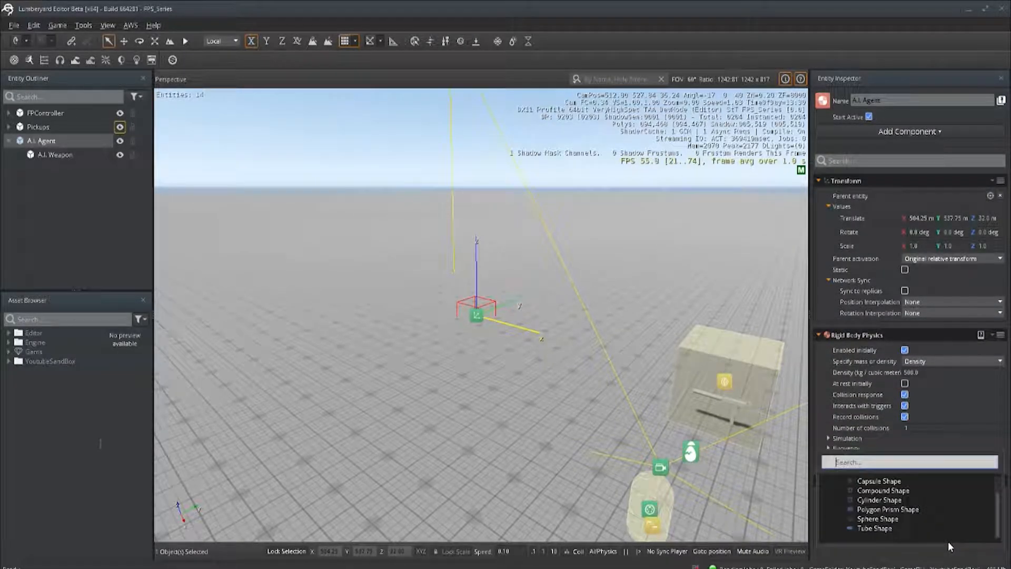
left_click(894, 482)
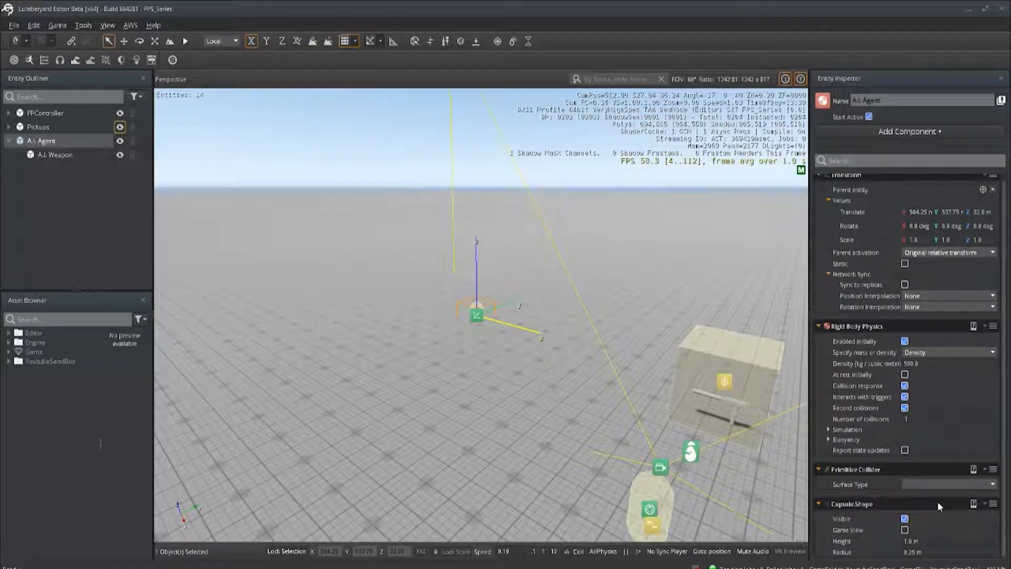
left_click(905, 529)
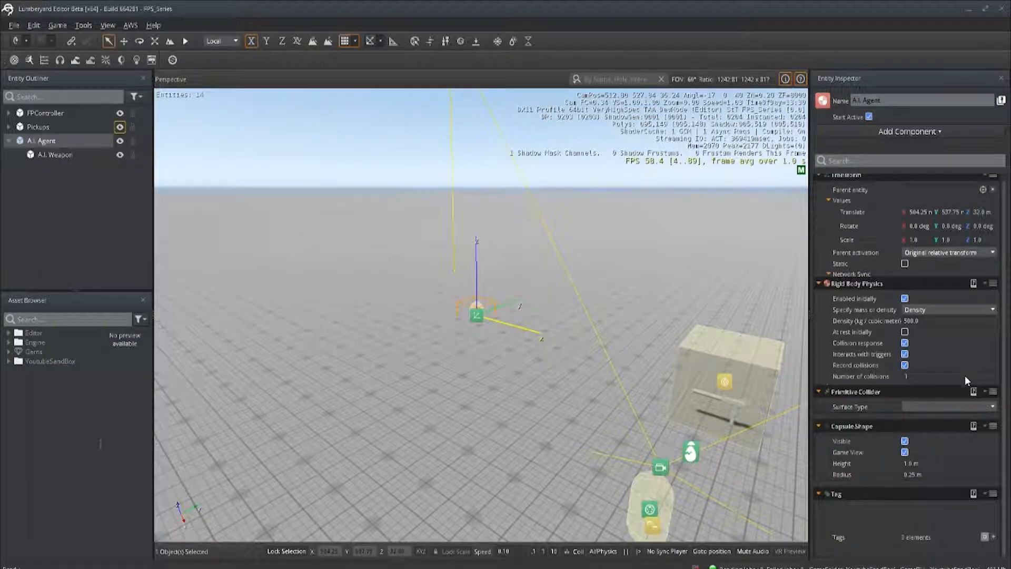
Add one tag element named Enemy to the Tag component of A.I. Agent.
scroll(964, 375, "down", 1)
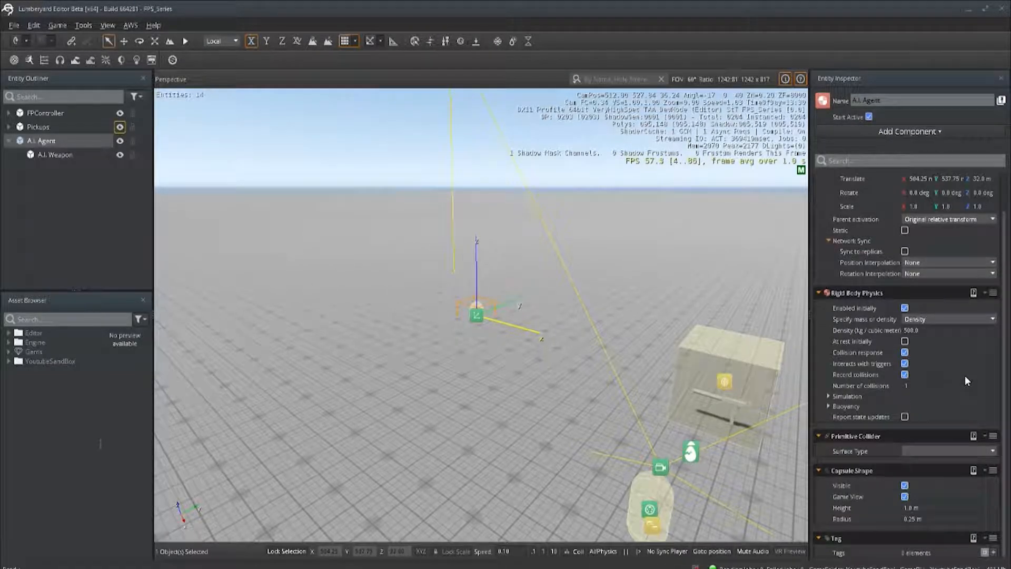
left_click(994, 553)
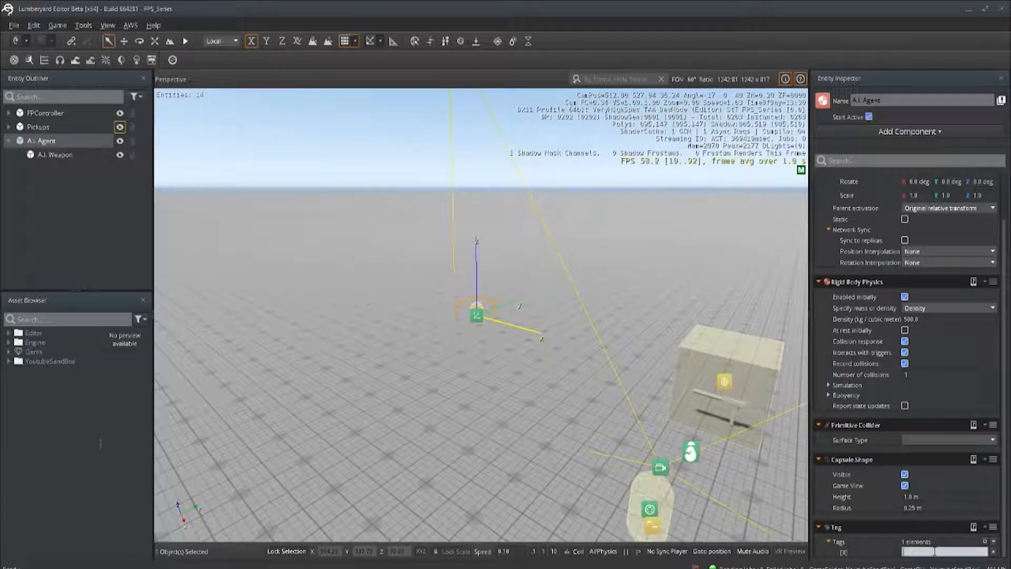
type("Enemy")
key("Return")
Add a Navigation component to A.I. Agent with an agent speed of 2 and an arrival distance threshold of 2.0 m.
left_click(909, 131)
left_click(880, 178)
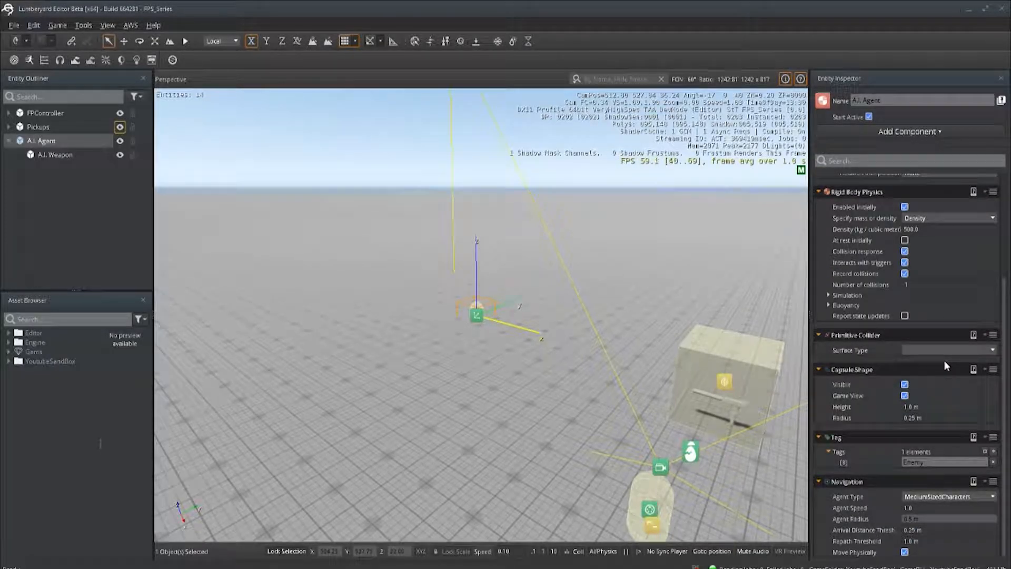
left_click_drag(922, 509, 897, 510)
type("2")
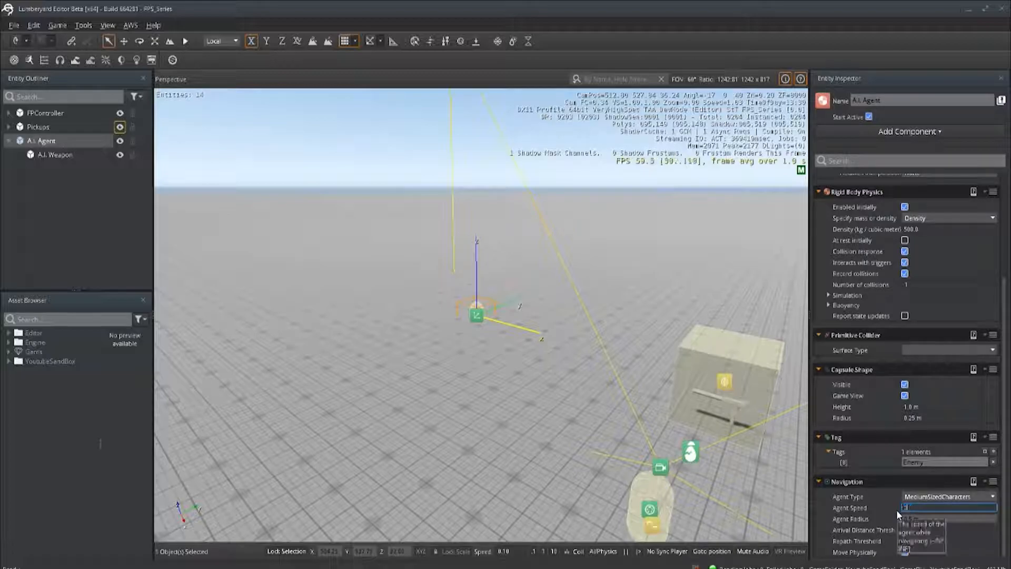
key("Return")
key("Tab")
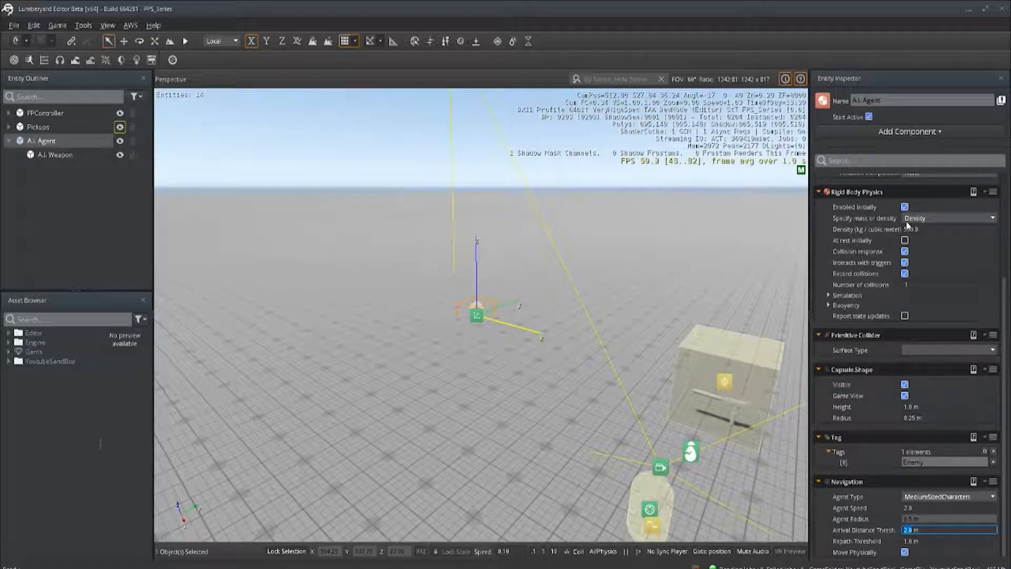
Add a Lua Script component to A.I. Agent.
left_click(910, 131)
scroll(894, 374, "down", 10)
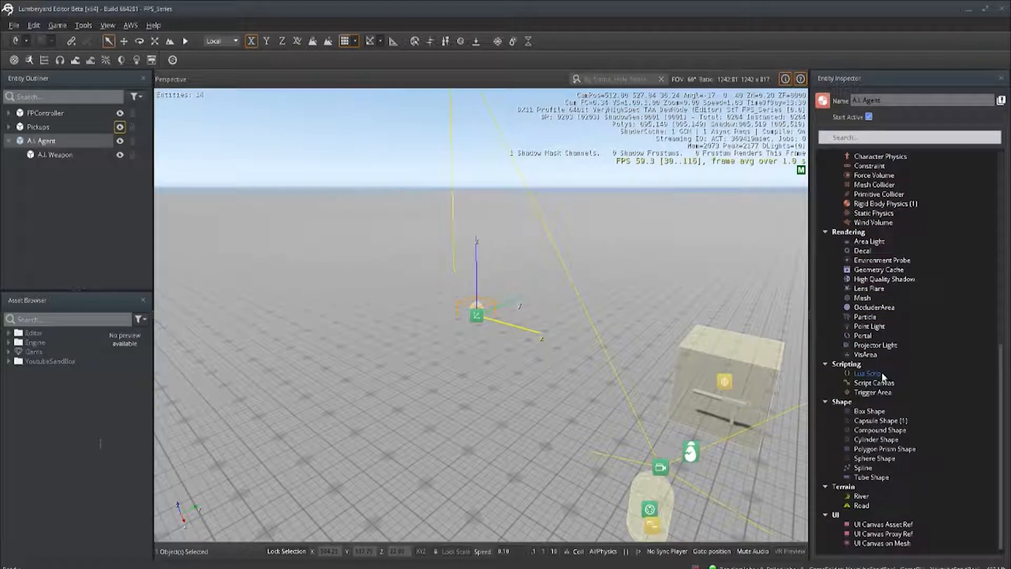
left_click(884, 374)
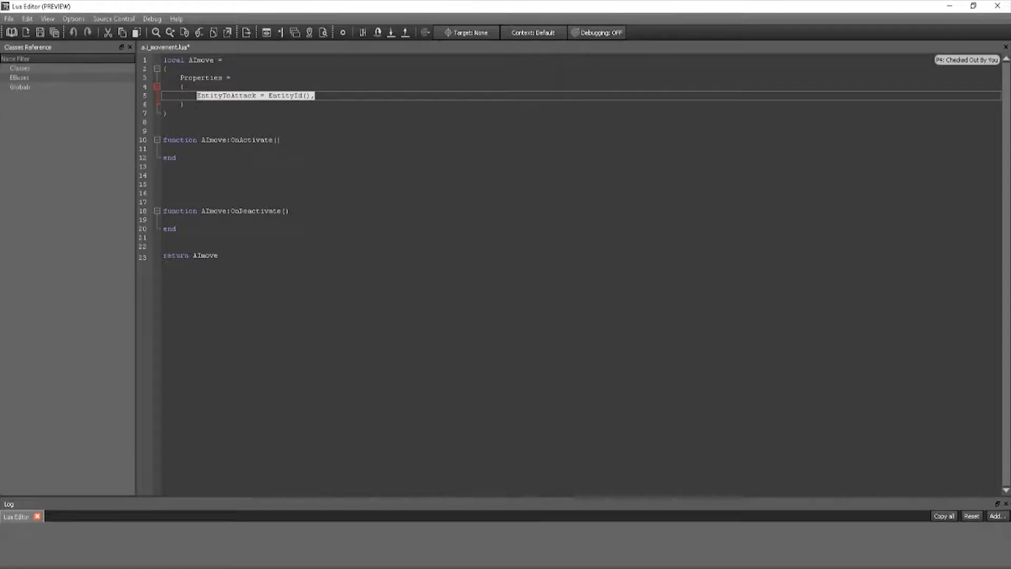
In the Lua Editor, rewrite the Properties entry of a.i_movement.lua as EntityToAttack = EntityId(),.
key("BackSpace")
left_click(54, 33)
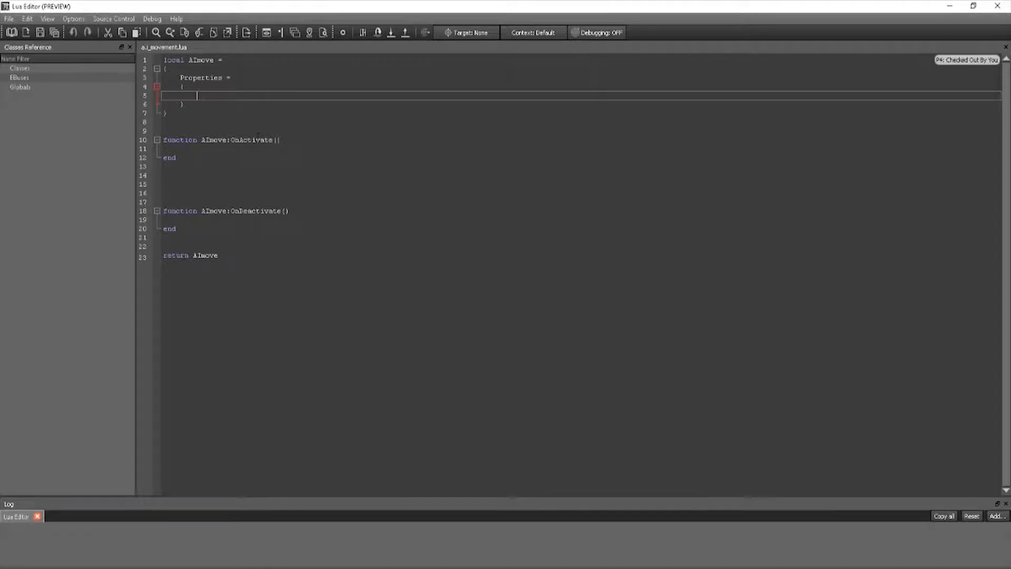
type("EntityToAttack = EntityId")
Set the Lua target to ProjectConfigurator and expand the NavigationComponentRequestBus events in the EBuses class reference.
left_click(471, 32)
left_click(527, 68)
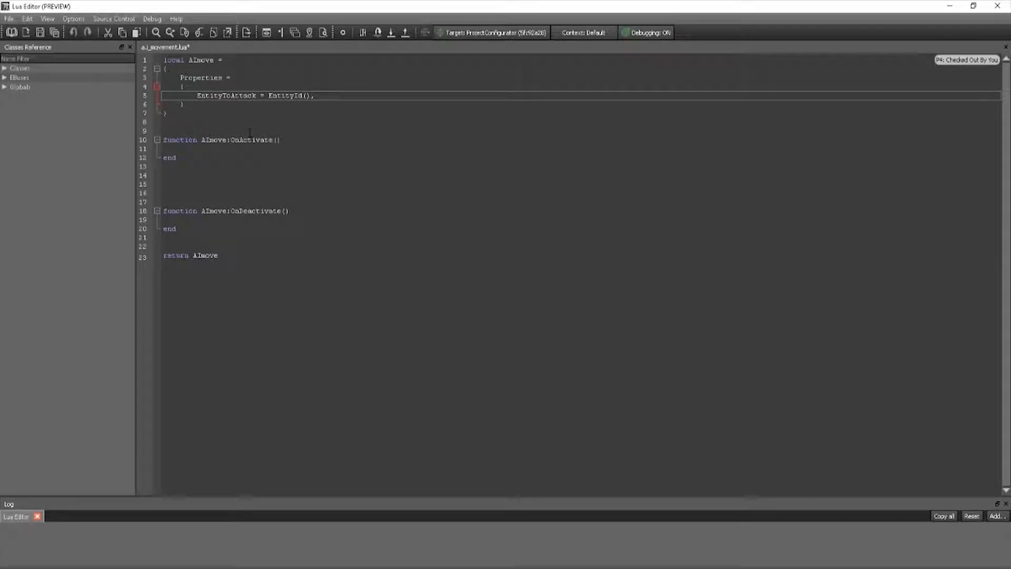
double_click(20, 77)
scroll(79, 292, "down", 10)
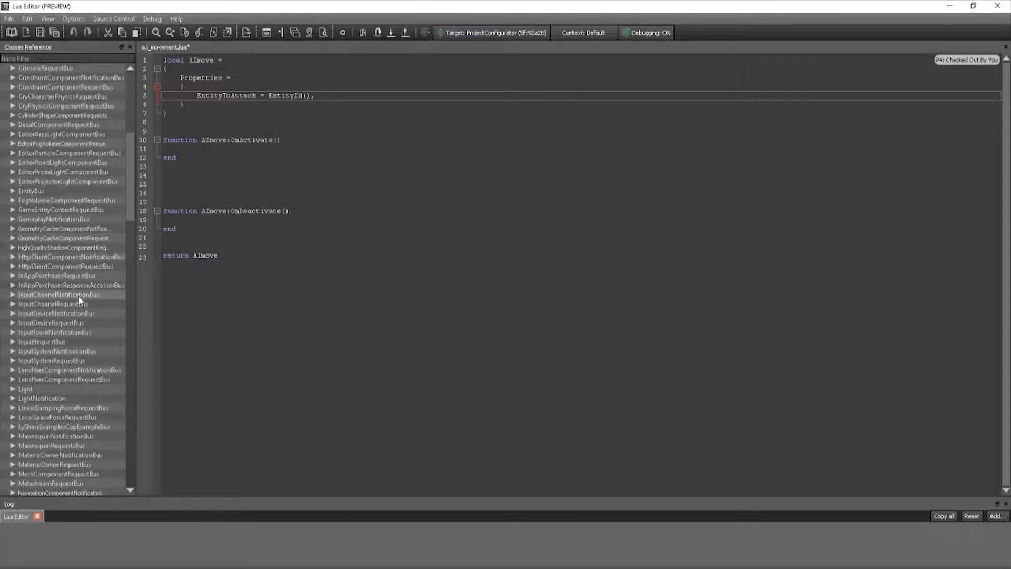
scroll(79, 295, "down", 5)
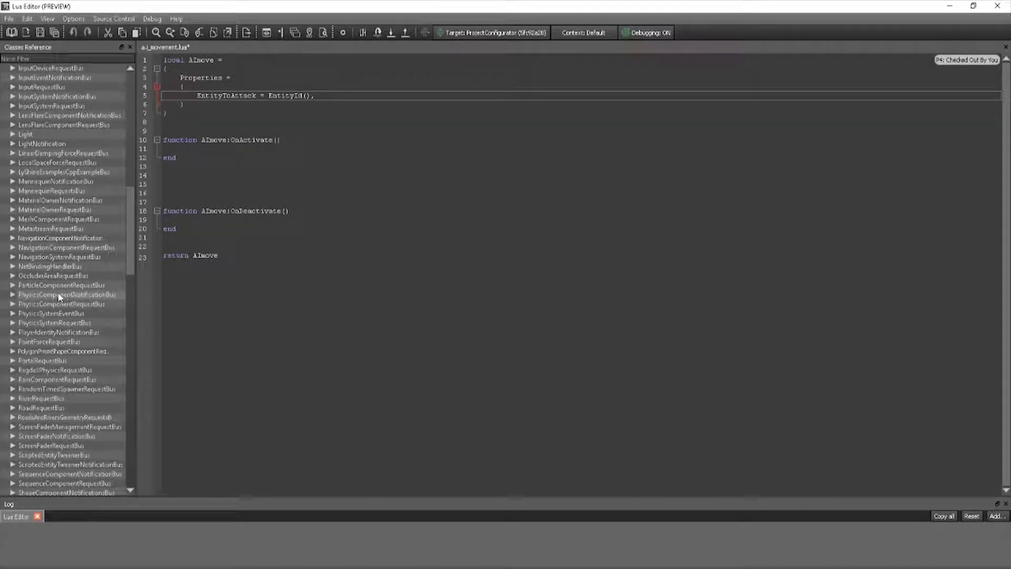
left_click(12, 248)
left_click(21, 266)
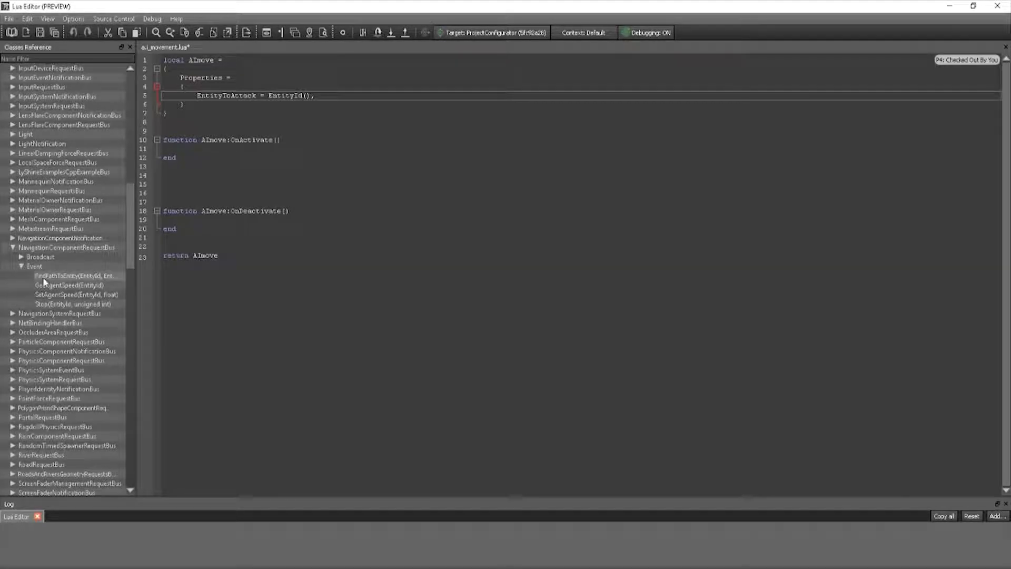
In OnActivate, call NavigationComponentRequestBus.Event.FindPathToEntity(self.entityId, self.Properties.EntityToAttack); and save the script.
left_click(191, 150)
type("NavigationComponentRequestBus.Event.")
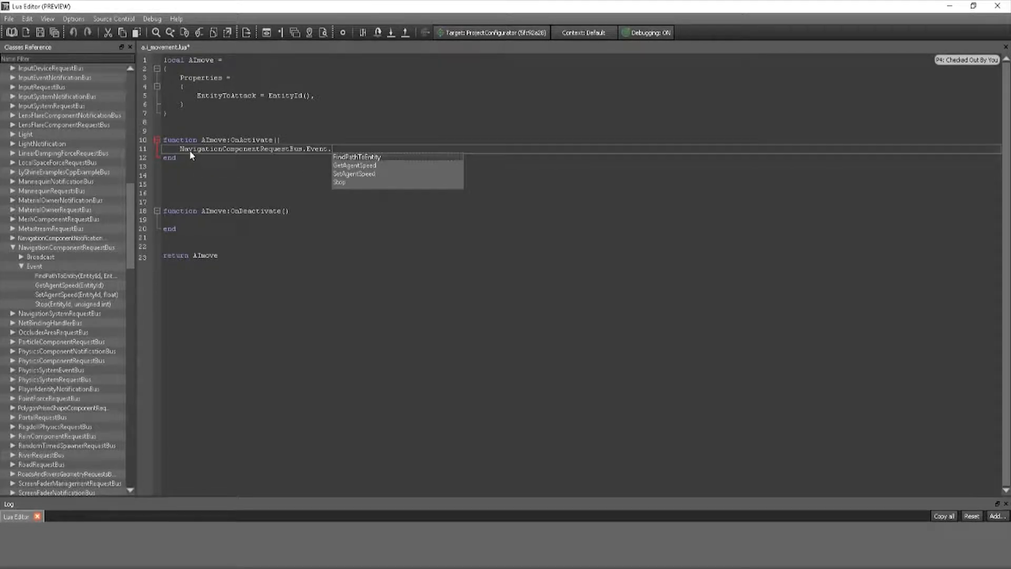
key("Return")
type("(sel")
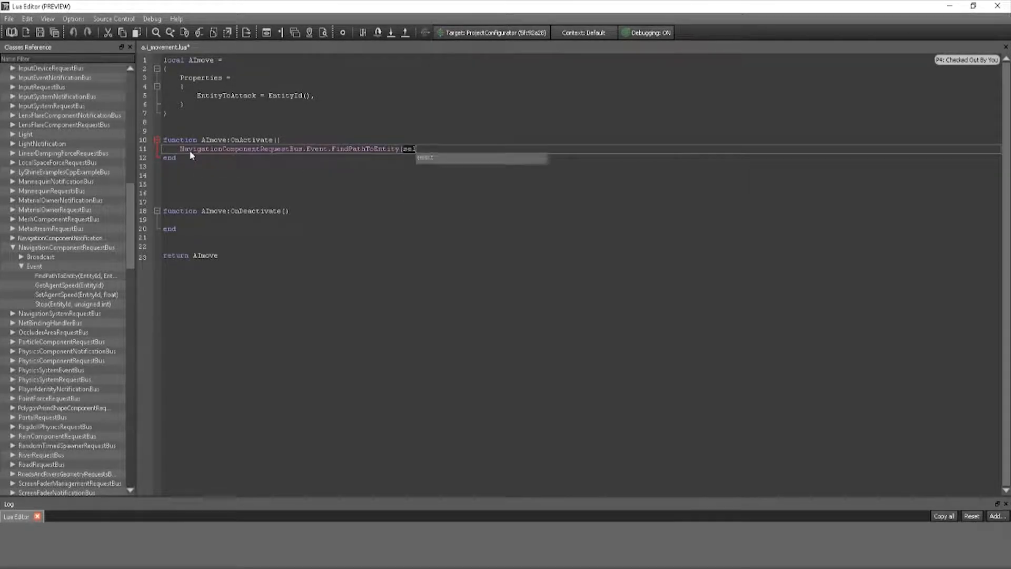
type("f.entityId, self.")
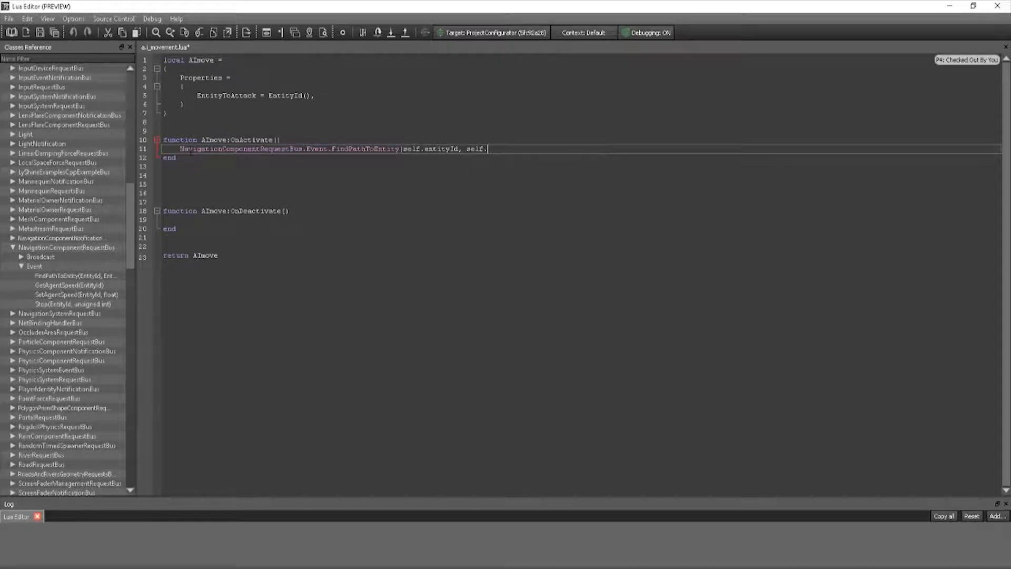
type("Properties.EntityToAttack);")
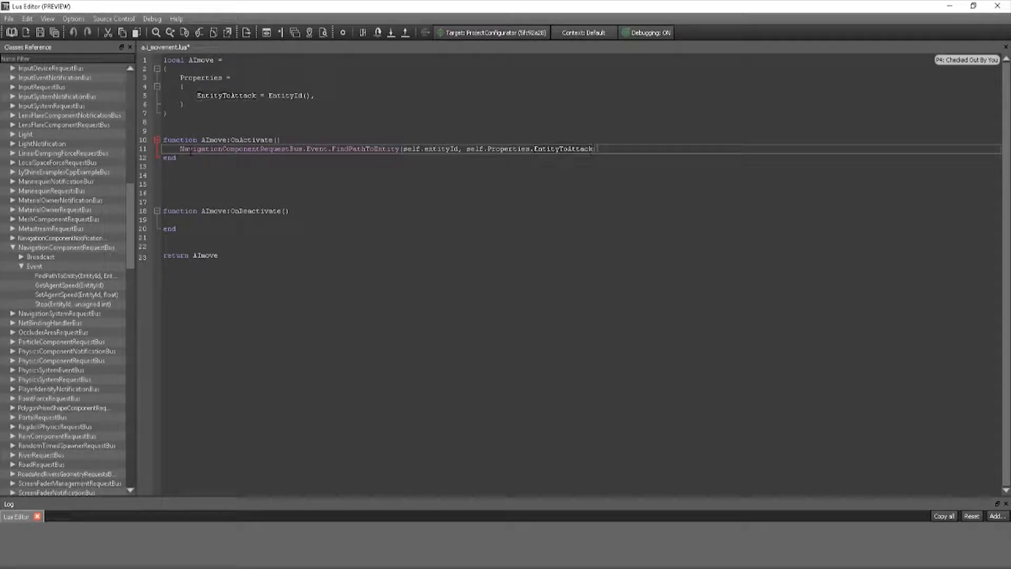
key("ctrl+s")
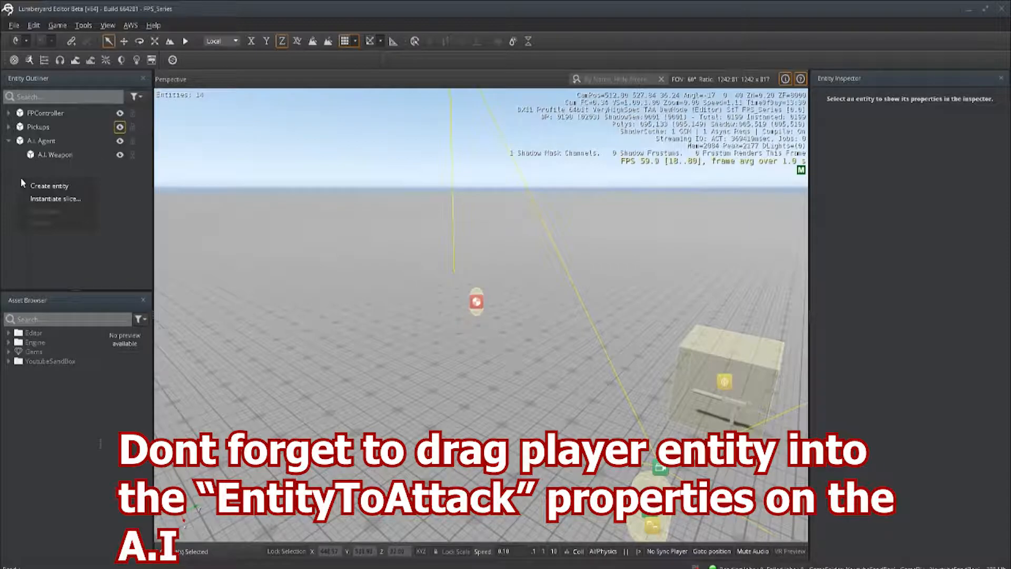
Back in the Lumberyard Editor, create a new top-level entity and name it Nav Mesh Area.
left_click(35, 185)
double_click(38, 169)
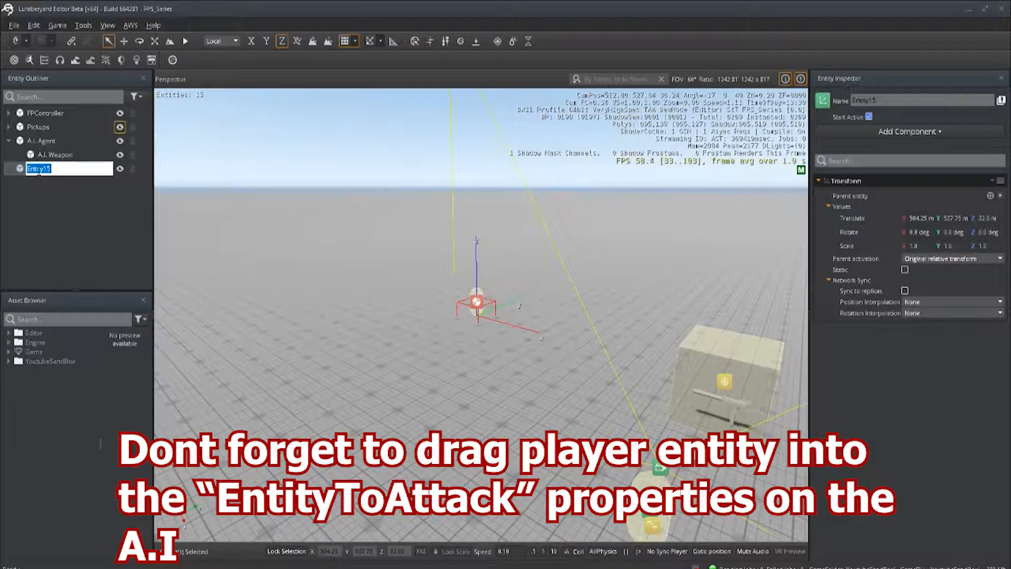
type("Na")
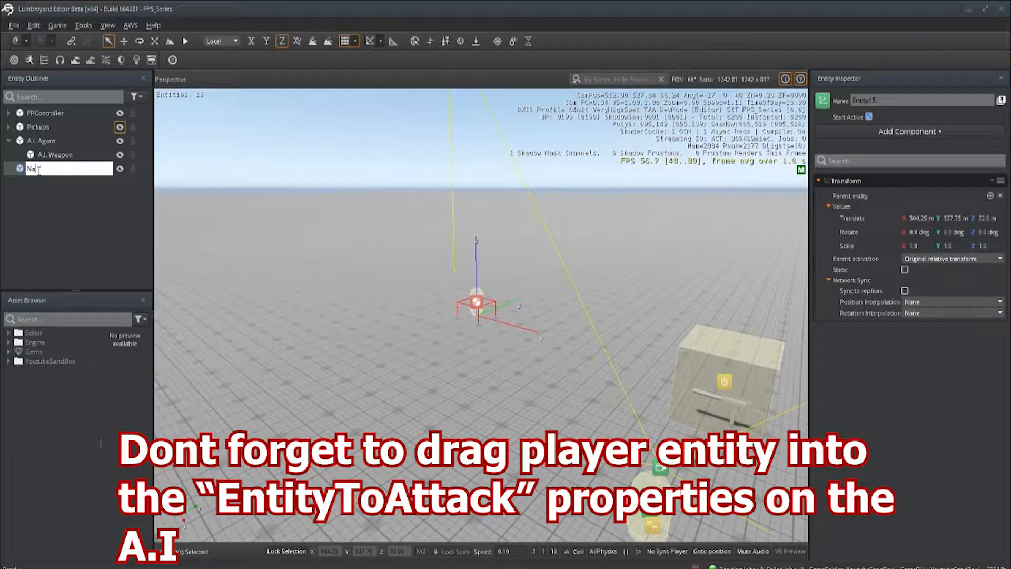
type("v Mesh Area")
key("Return")
Add a Navigation Area component to Nav Mesh Area together with its required Polygon Prism Shape.
left_click(909, 131)
scroll(924, 176, "up", 10)
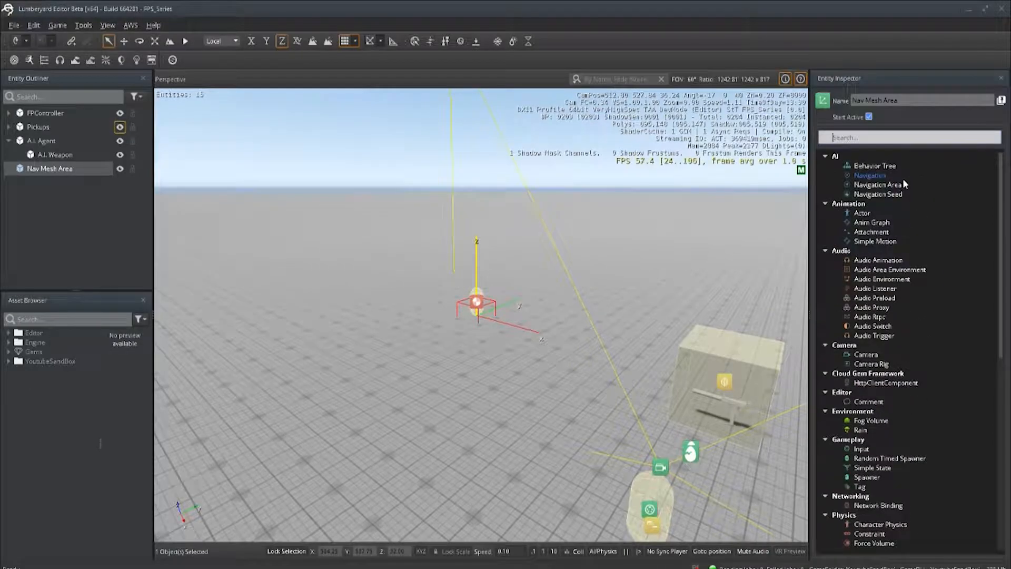
left_click(904, 184)
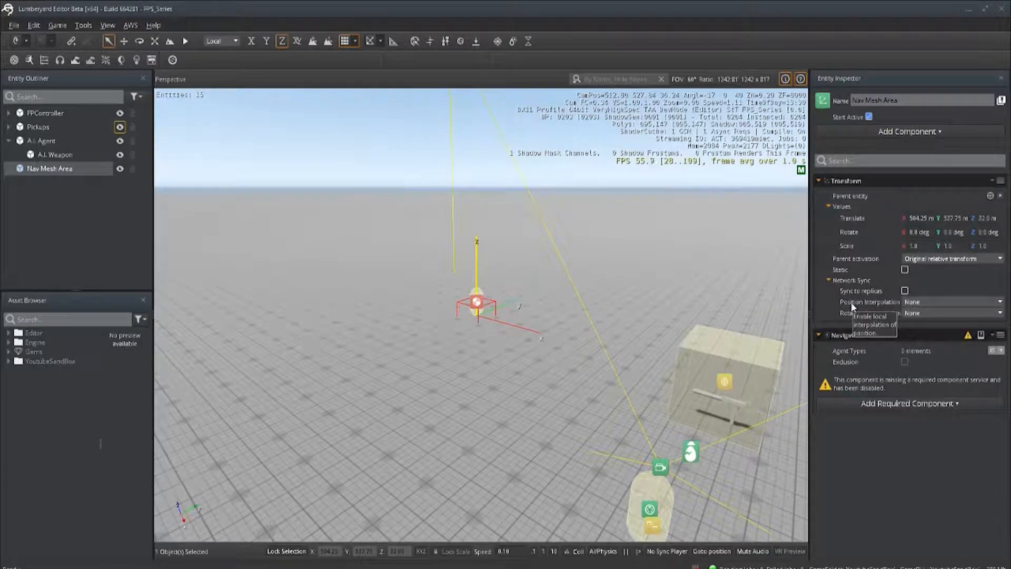
left_click(900, 402)
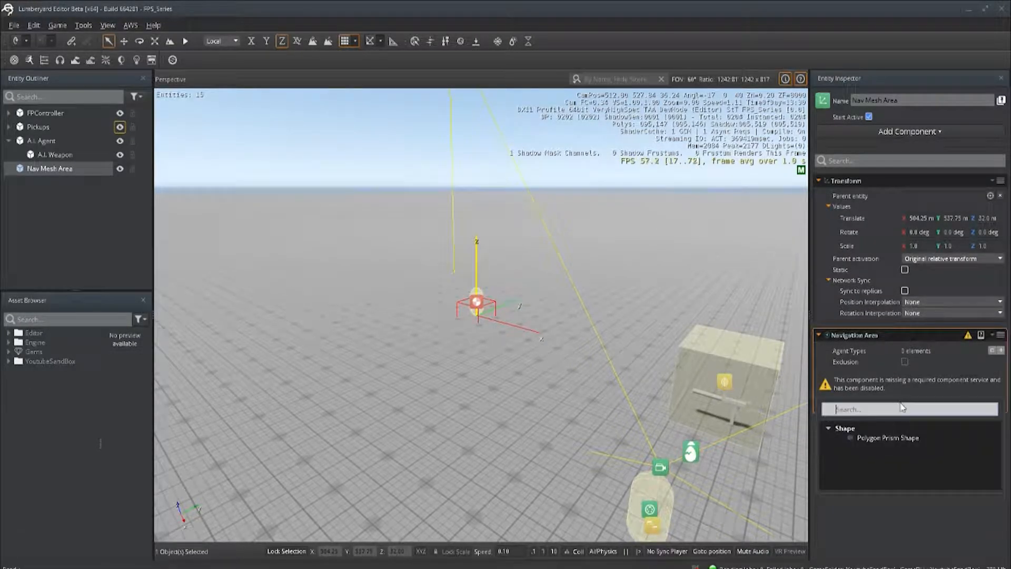
left_click(909, 438)
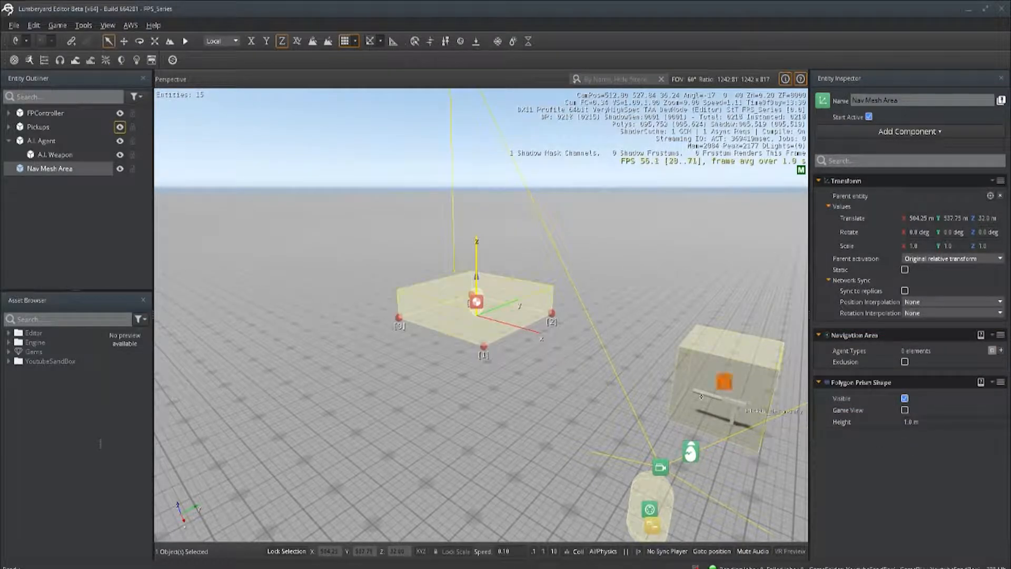
Stretch the Nav Mesh Area prism outward by moving two adjacent base vertices together, and raise its height to about 3 m.
left_click(483, 353)
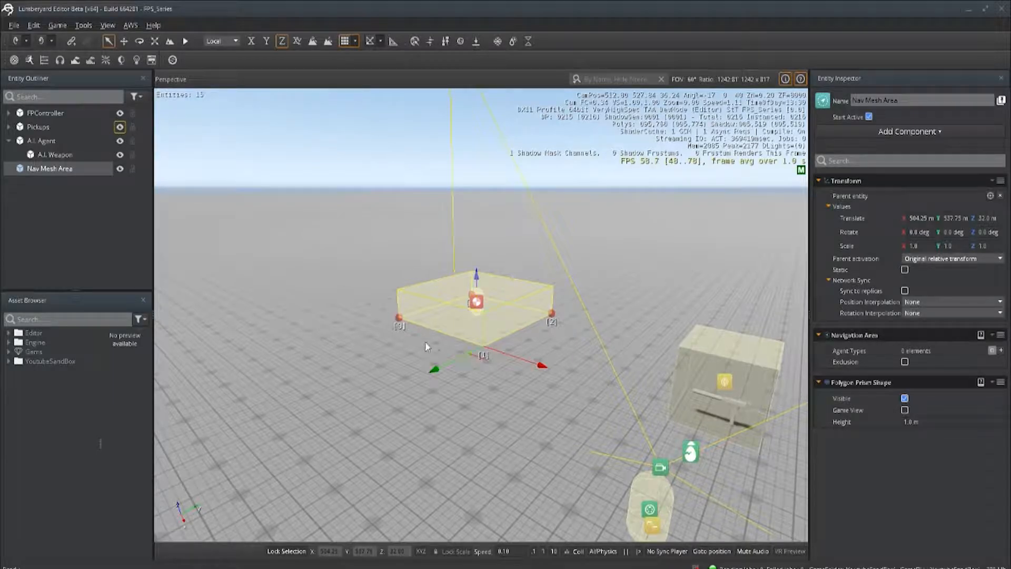
left_click(399, 319)
left_click_drag(383, 354, 128, 425)
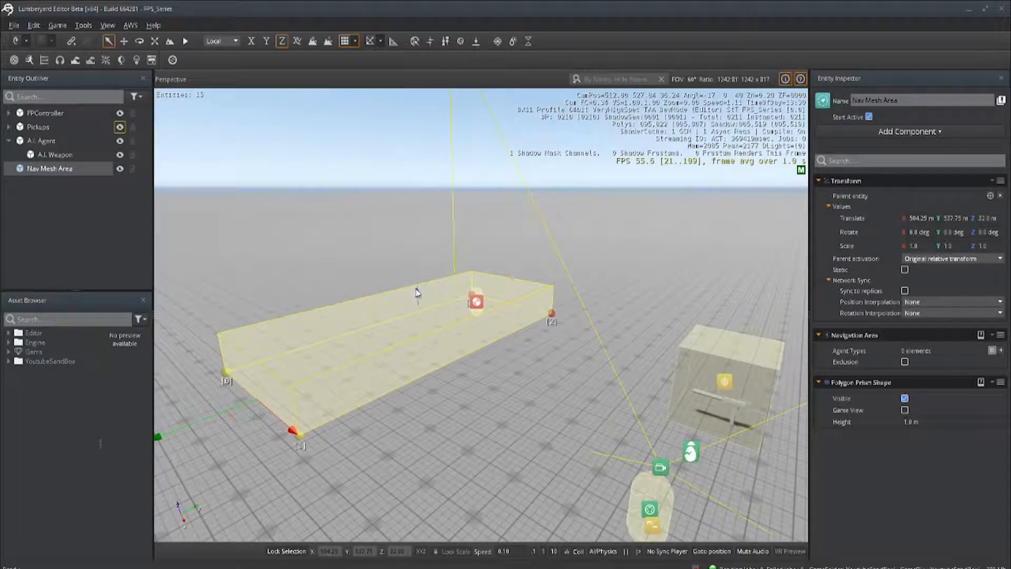
left_click_drag(417, 295, 416, 223)
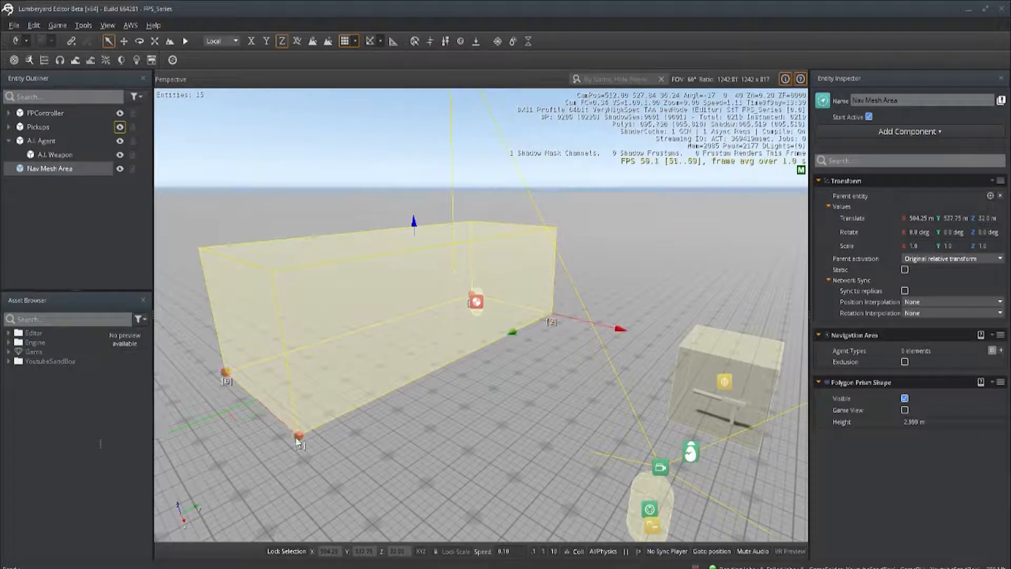
Move pairs of the prism's base vertices outward so the Nav Mesh Area becomes a large square enclosing the player and the A.I. Agent.
left_click(295, 438, "ctrl")
scroll(400, 395, "down", 4)
left_click_drag(525, 355, 857, 438)
scroll(667, 381, "down", 5)
left_click(717, 449)
left_click(403, 333, "ctrl")
left_click_drag(516, 404, 222, 519)
scroll(497, 357, "down", 3)
left_click(295, 269)
Reposition the Nav Mesh Area entity at about X 499.5, Y 546.25, Z 31.5 m so the prism extends slightly below the ground.
left_click(50, 169)
key("2")
left_click_drag(519, 302, 545, 305)
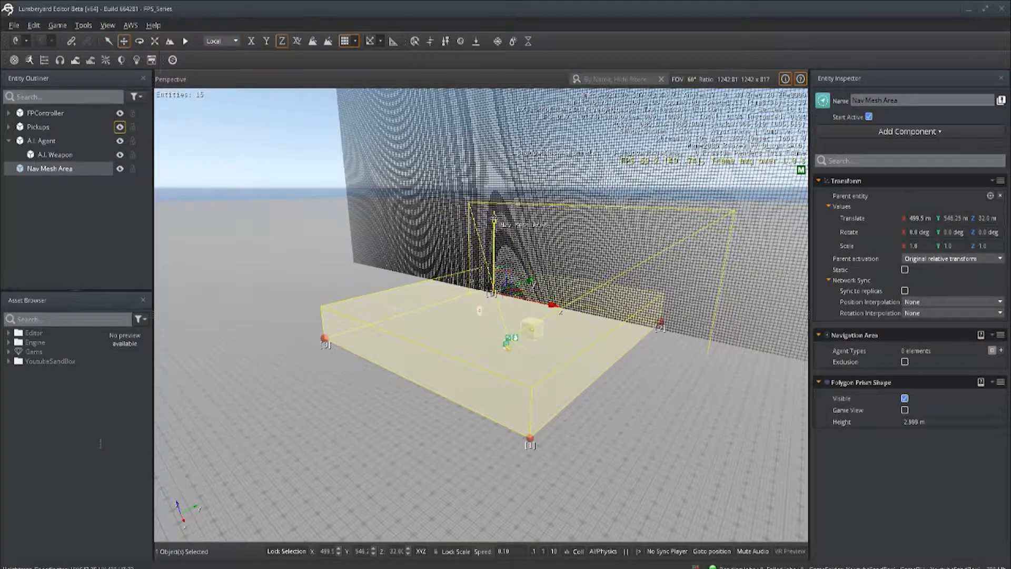
left_click(549, 359)
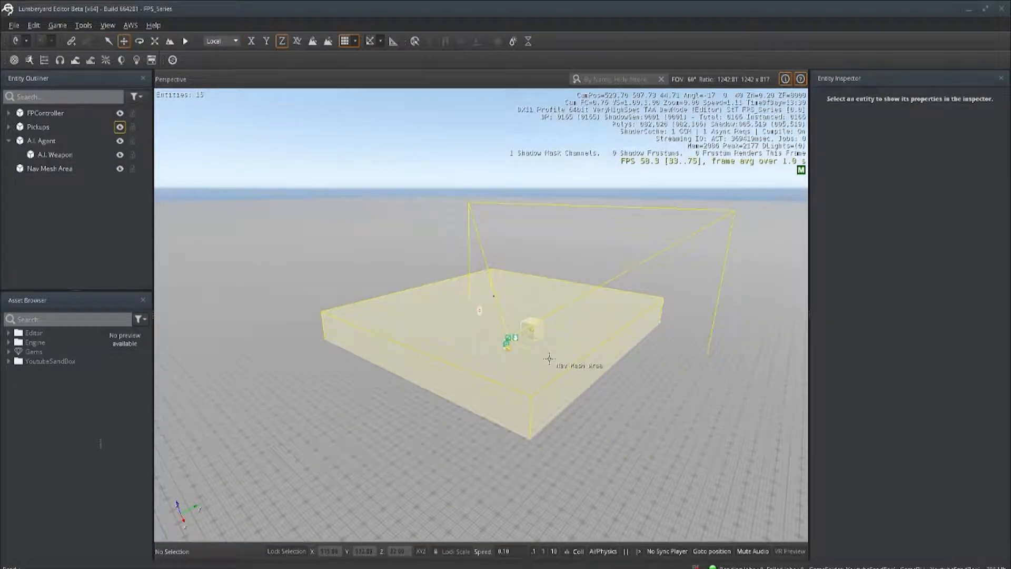
Check the AI options for showing navigation areas, continuous update, visualizing navigation accessibility and the viewed agent type.
left_click(59, 26)
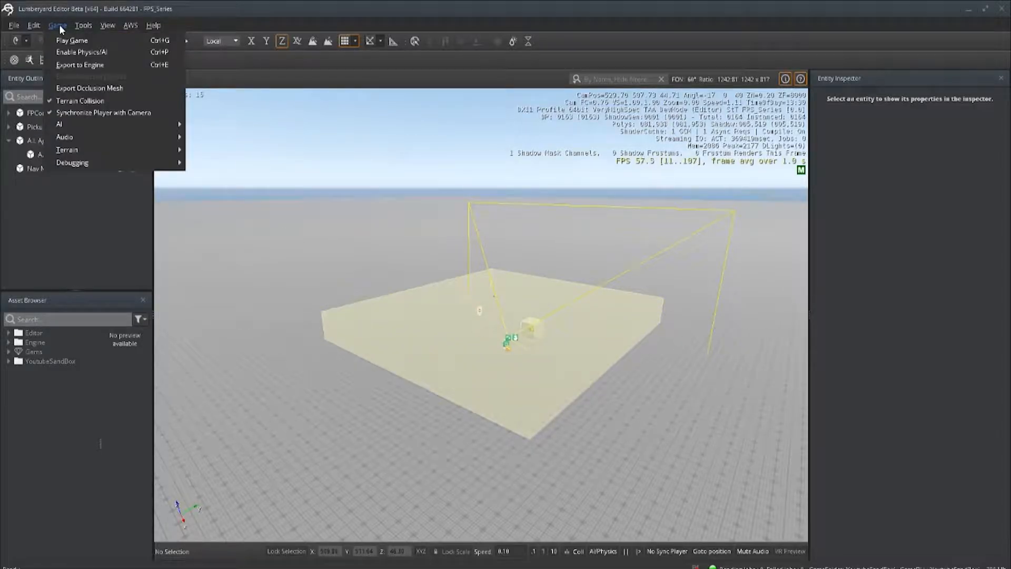
mouse_move(81, 123)
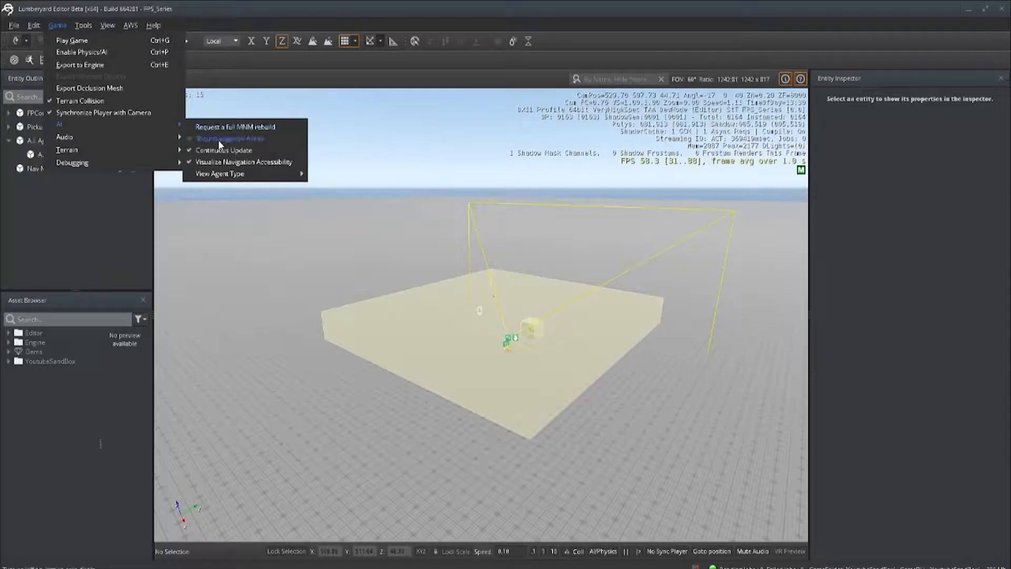
mouse_move(279, 175)
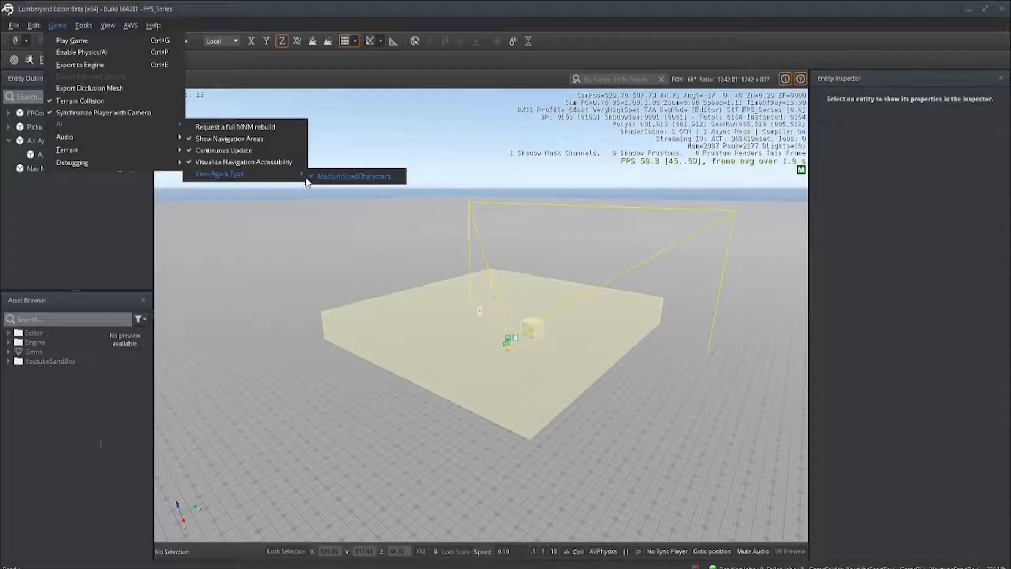
left_click(139, 212)
Add one agent type to Nav Mesh Area's Navigation Area component and set it to MediumSizedCharacters.
left_click(68, 169)
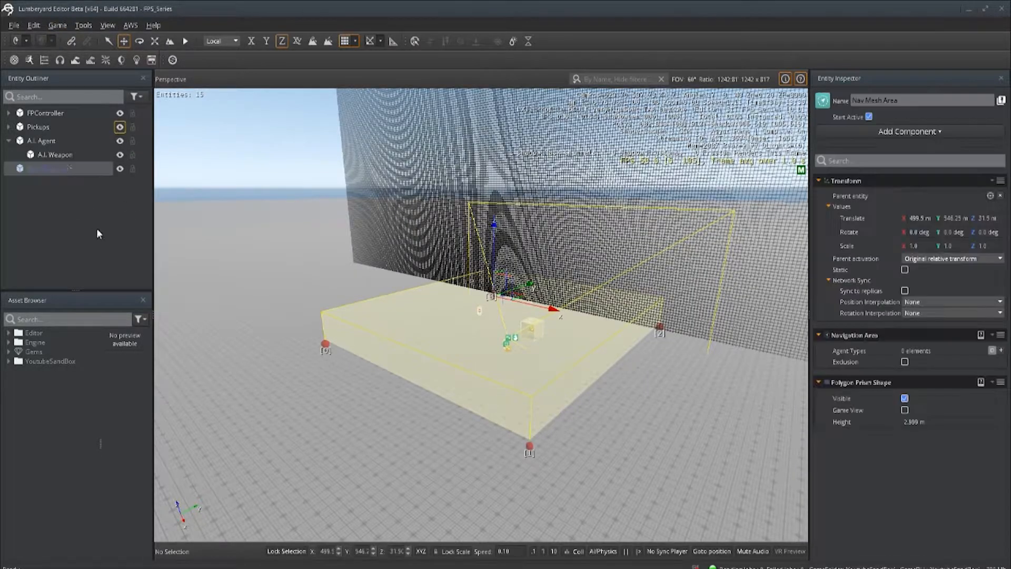
left_click(1000, 351)
left_click(974, 362)
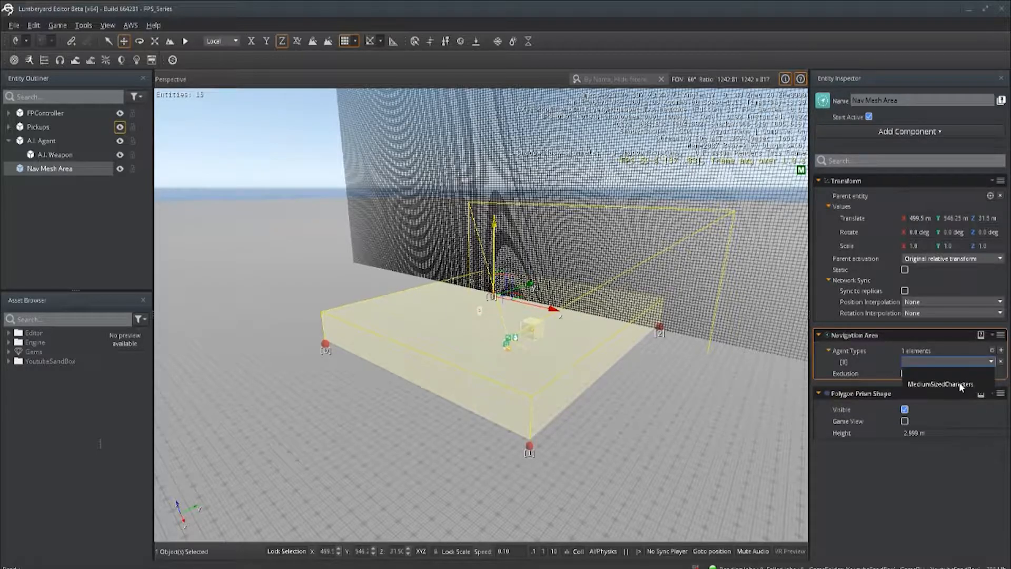
left_click(959, 382)
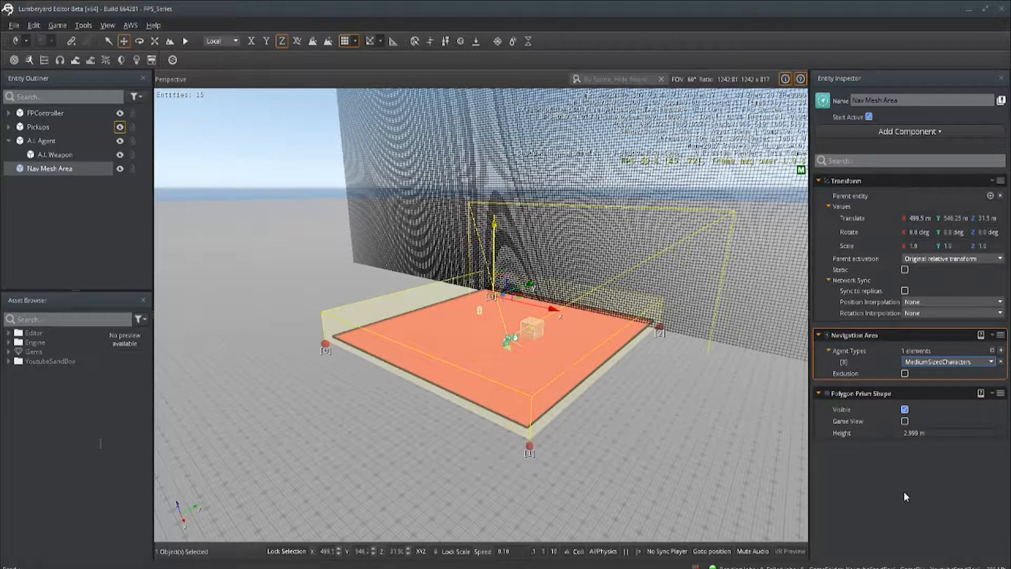
Turn off Move Physically in the A.I. Agent's Navigation component and start the game to test its movement.
key("w")
right_click_drag(781, 465, 754, 442)
key("d")
key("w")
key("1")
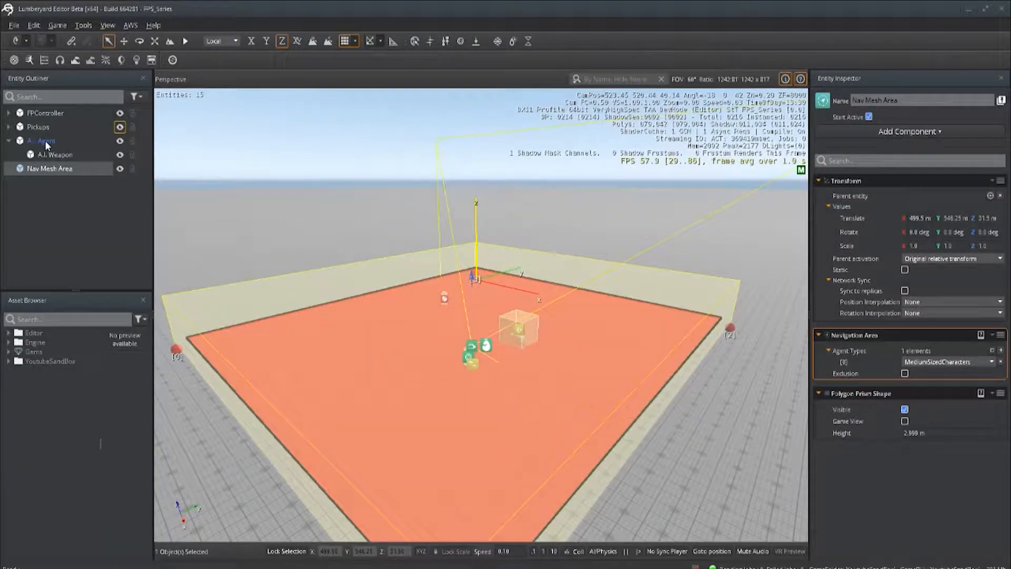
left_click(46, 141)
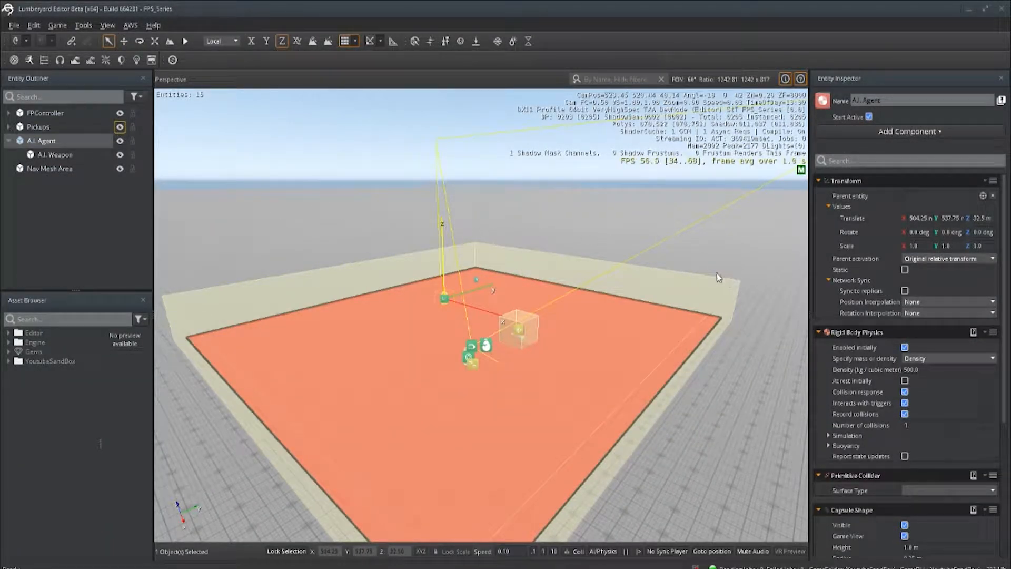
scroll(880, 321, "down", 5)
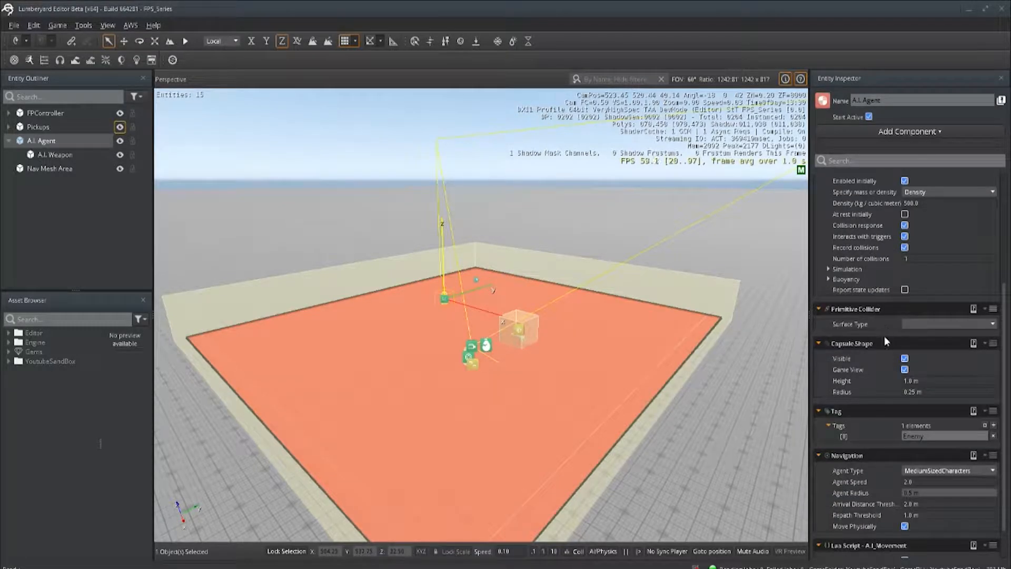
scroll(884, 337, "down", 1)
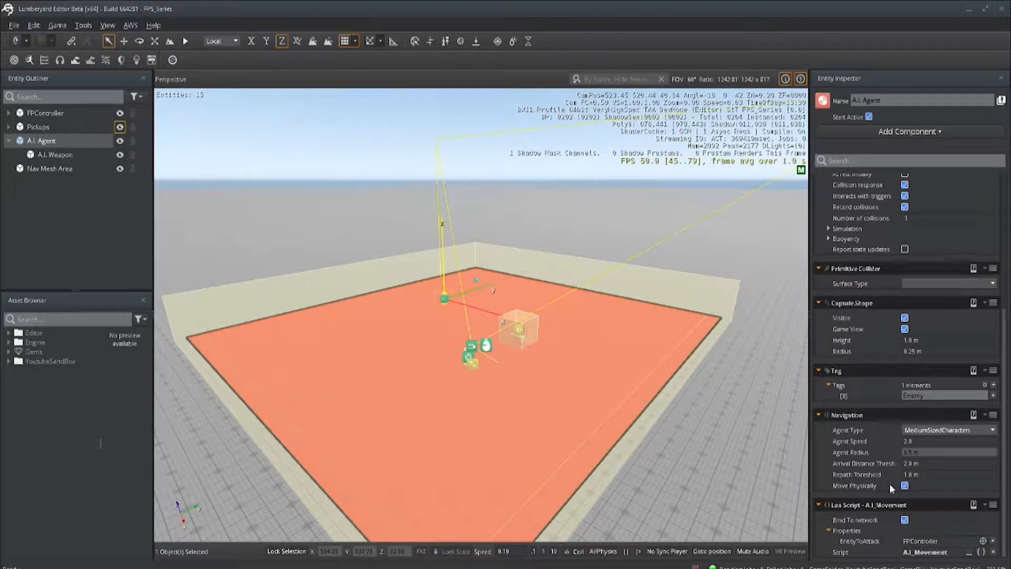
left_click(905, 486)
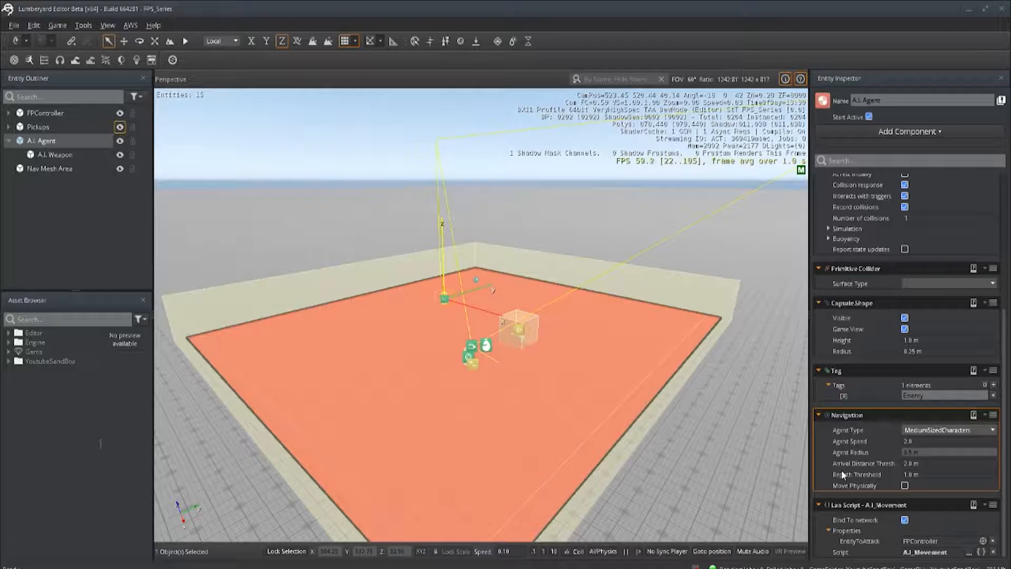
mouse_move(827, 461)
key("ctrl+g")
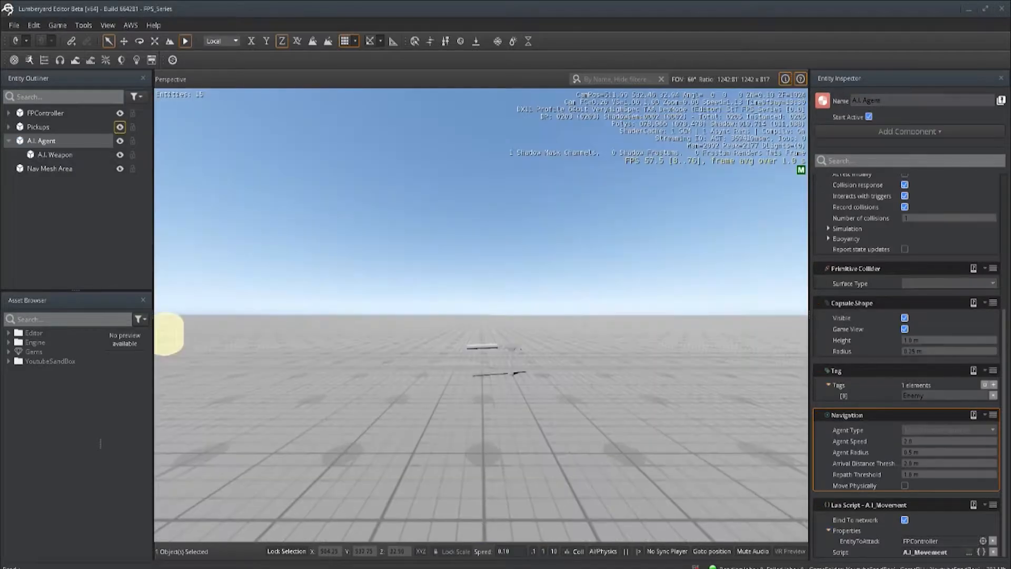